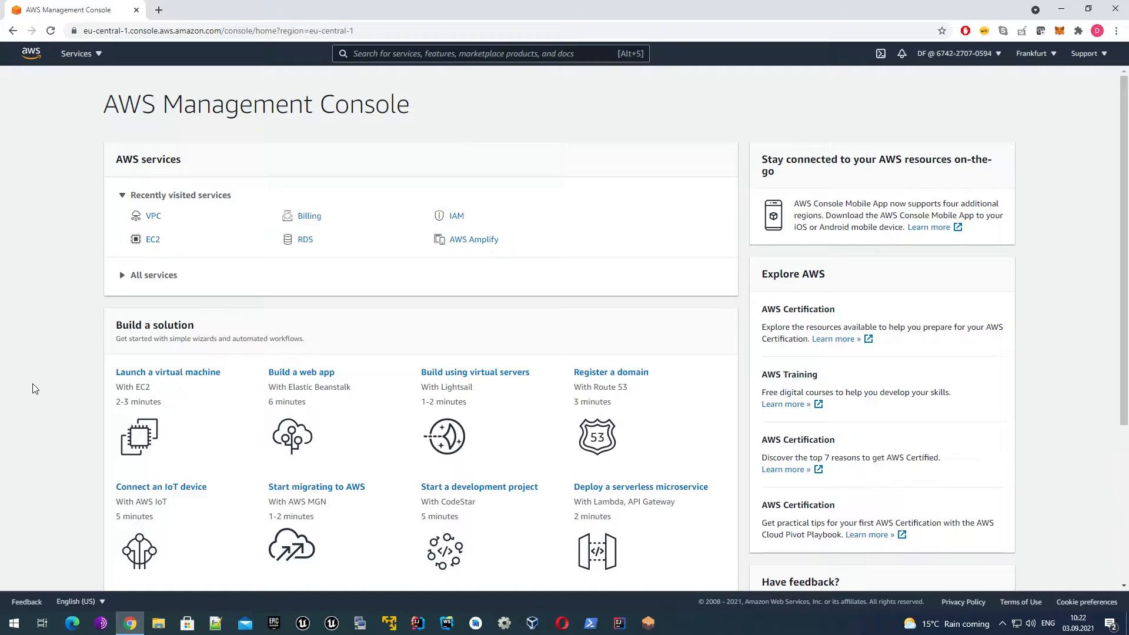
Go to the network ACLs of the VPC service and start creating a new network ACL.
left_click(155, 219)
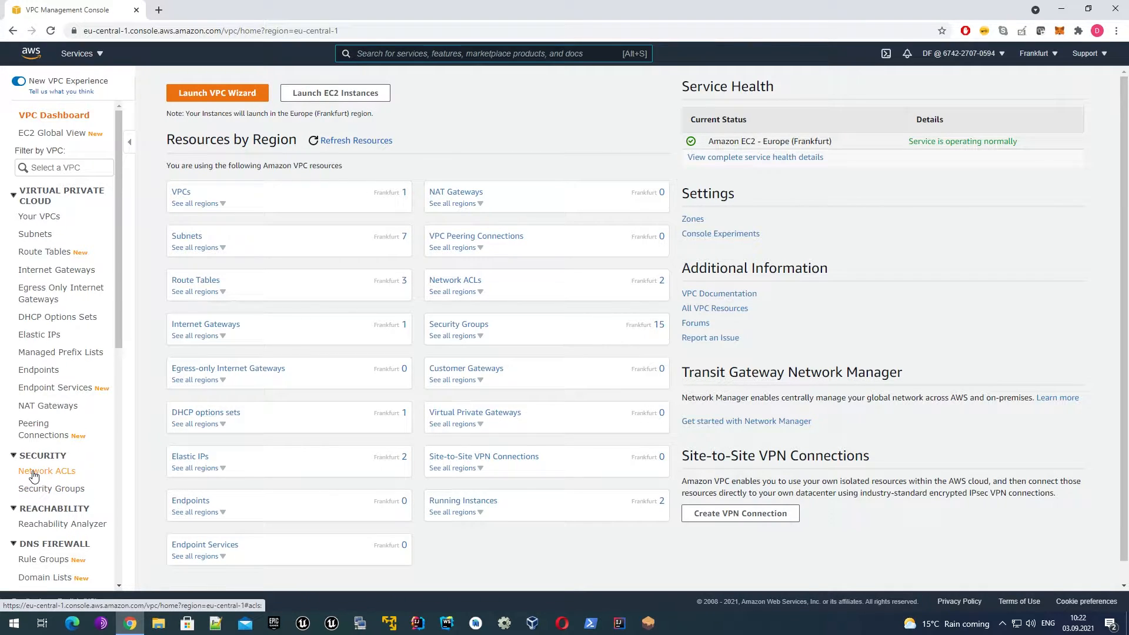
left_click(52, 477)
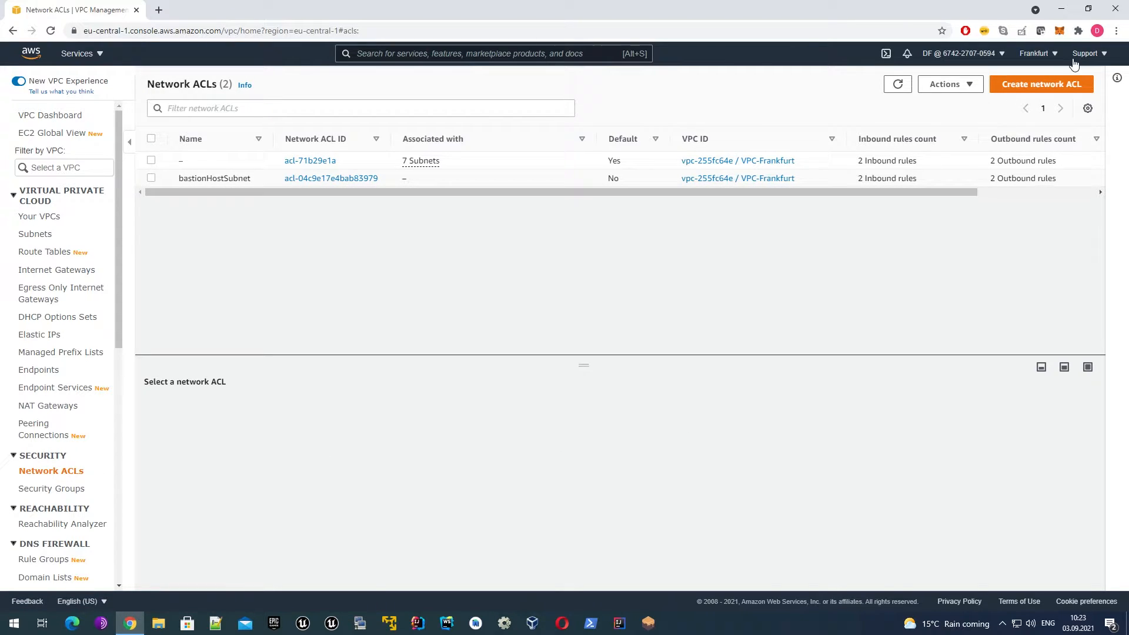
left_click(1046, 87)
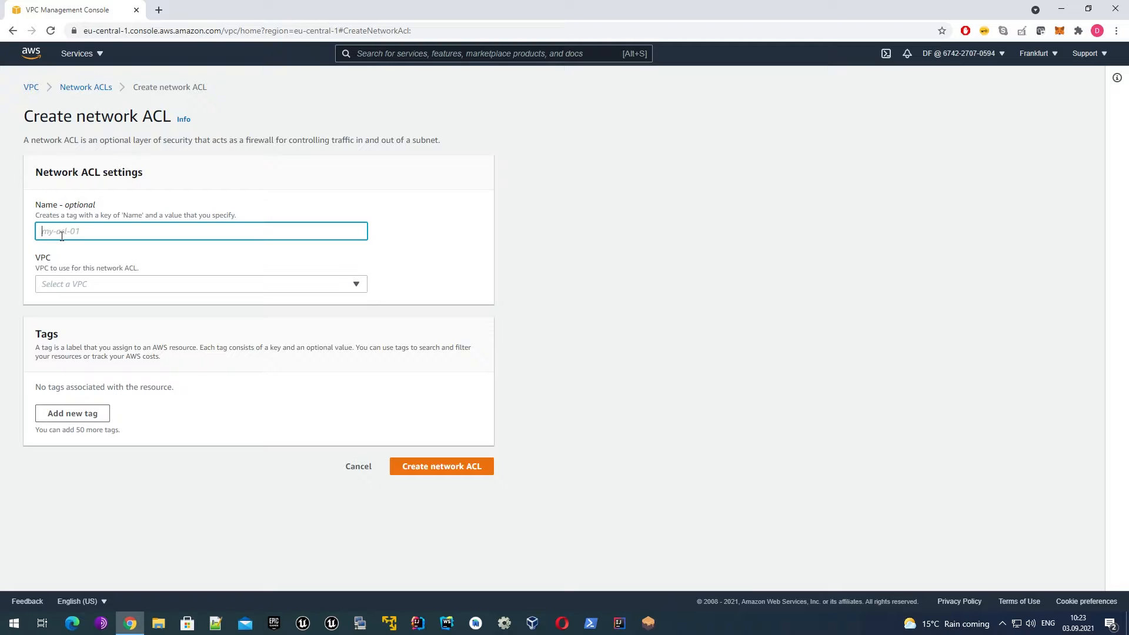
Name the network ACL myTestNACL, assign it to vpc-255fc64e (VPC-Frankfurt) and create it.
type("myT")
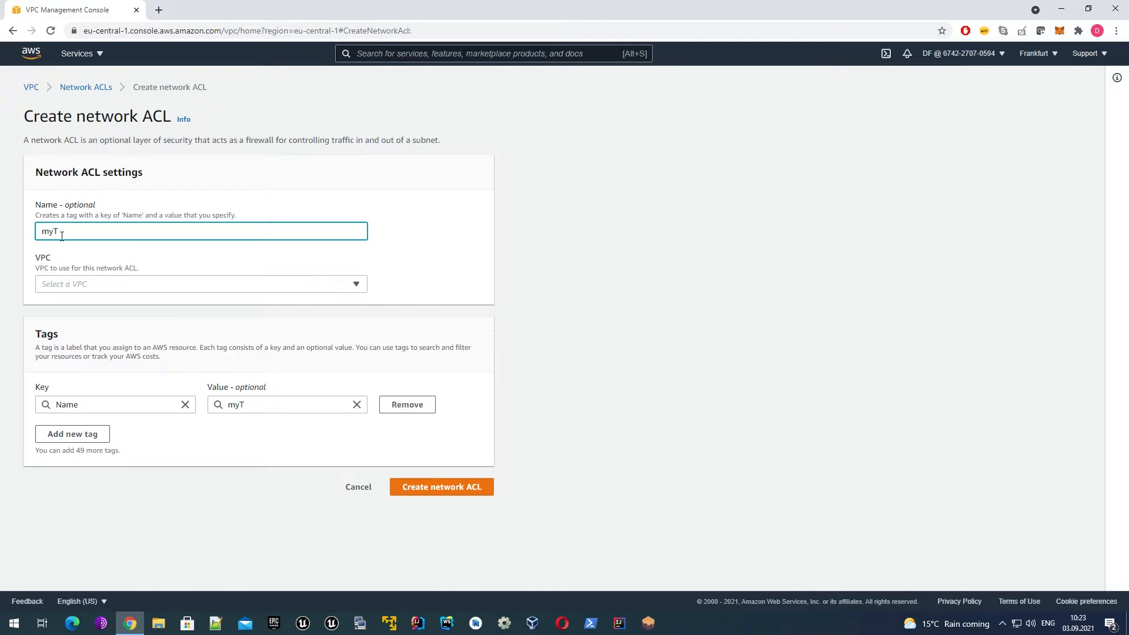
type("estNACl")
left_click(94, 289)
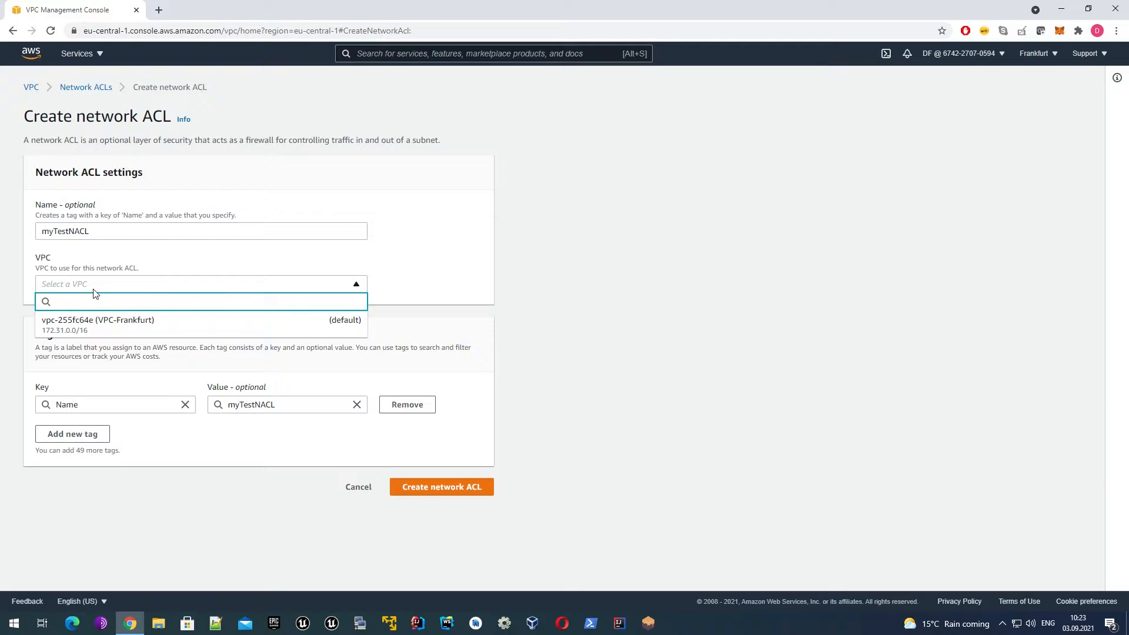
left_click(109, 324)
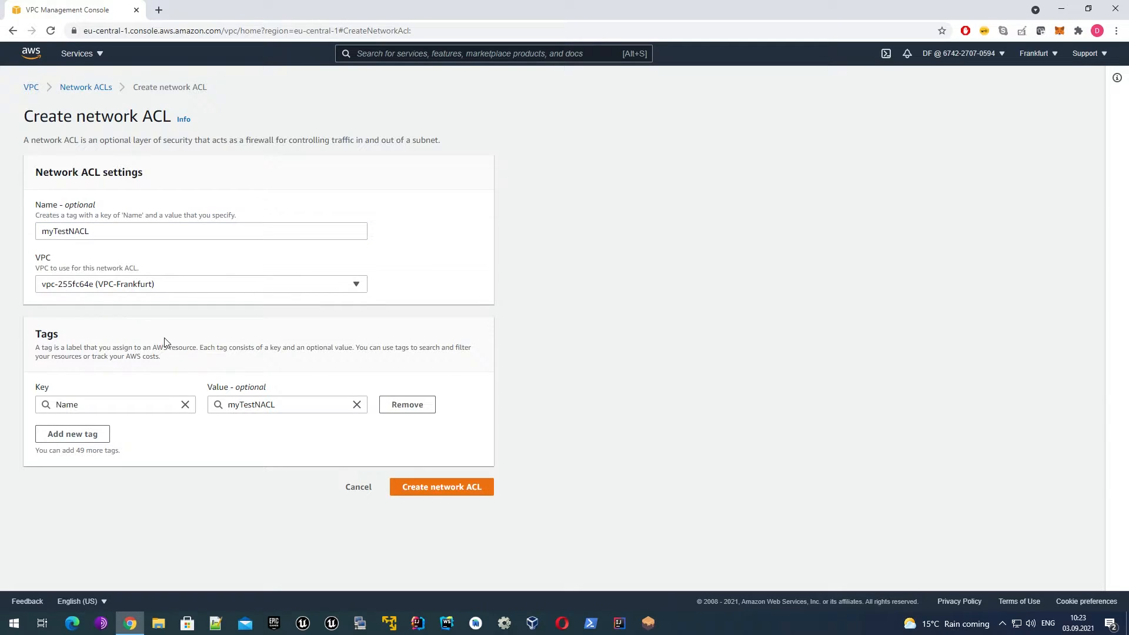
left_click(440, 492)
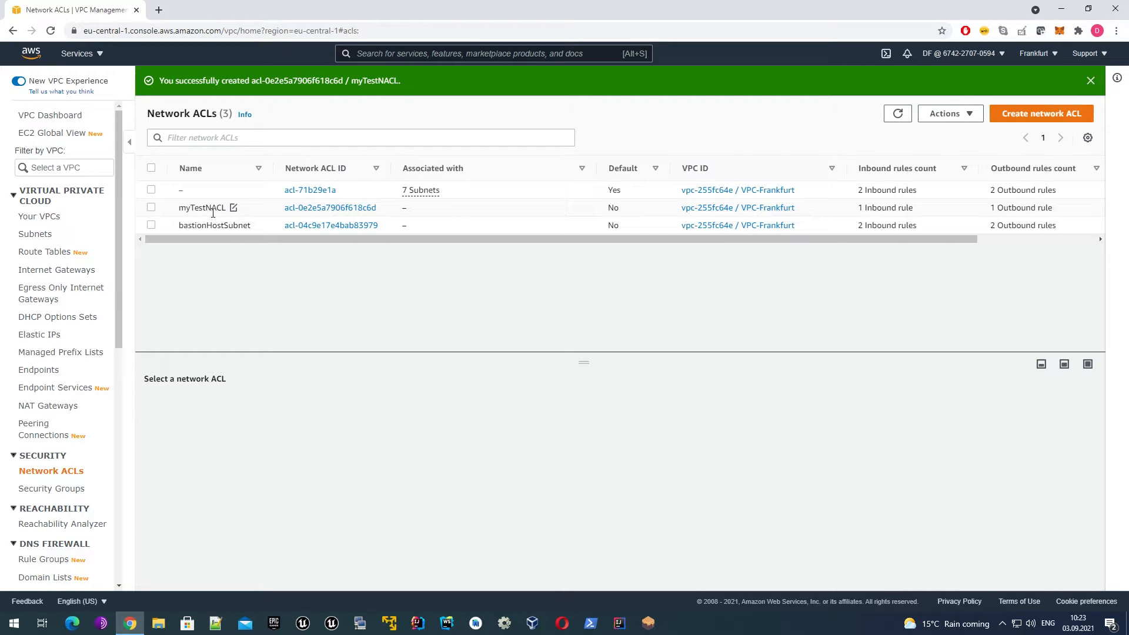
Select myTestNACL and look at its subnet associations and the subnets available for association, without saving changes.
left_click(151, 209)
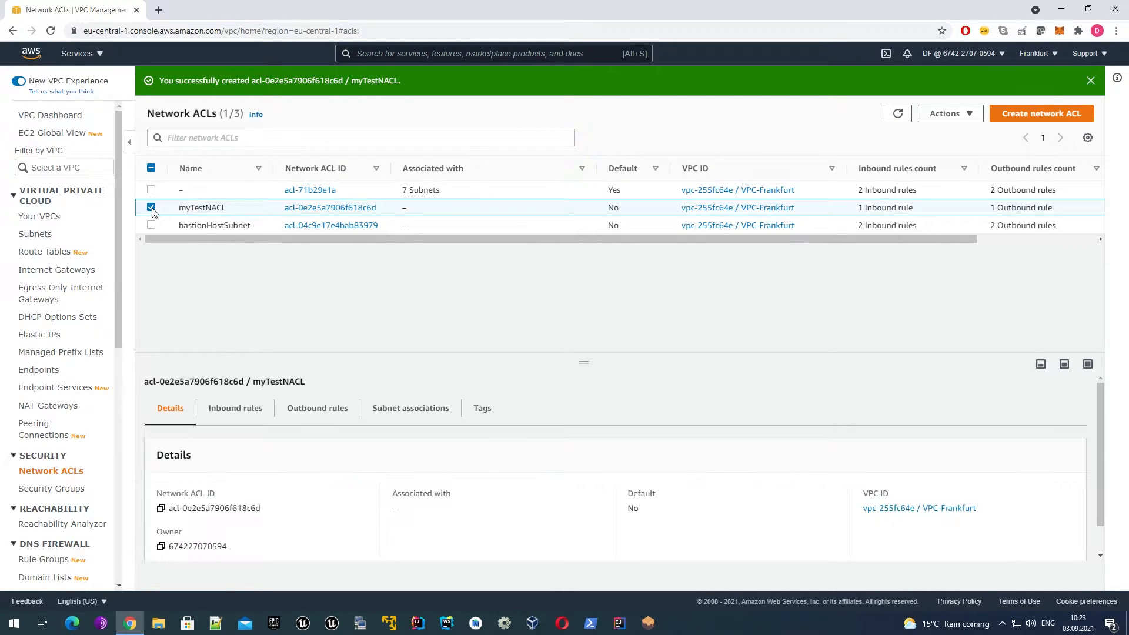
left_click_drag(574, 361, 573, 325)
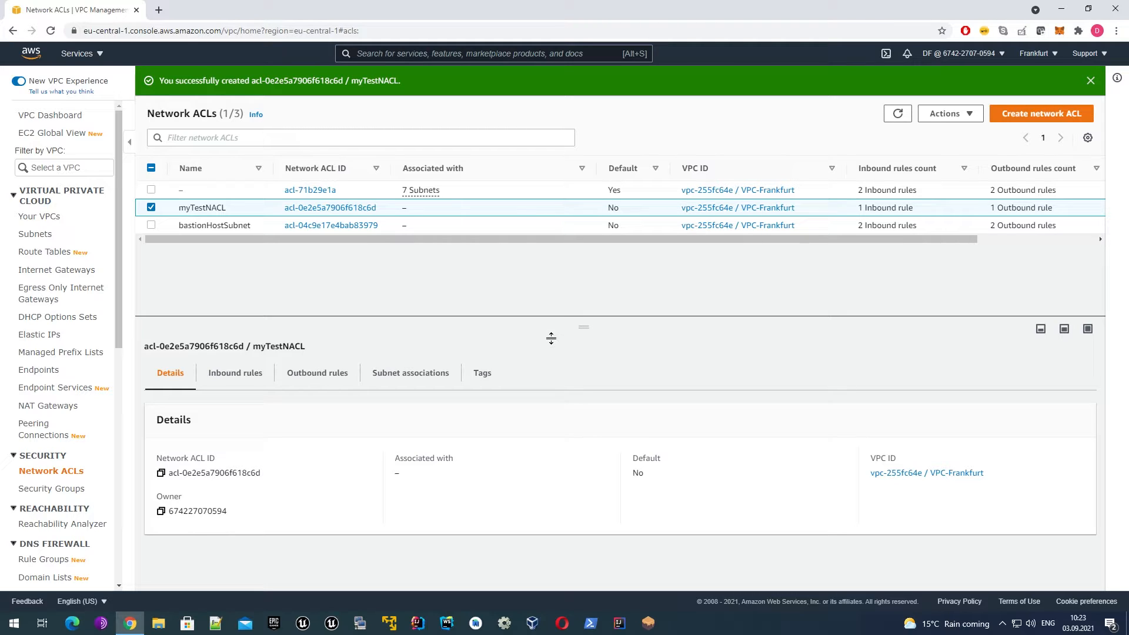
left_click(409, 379)
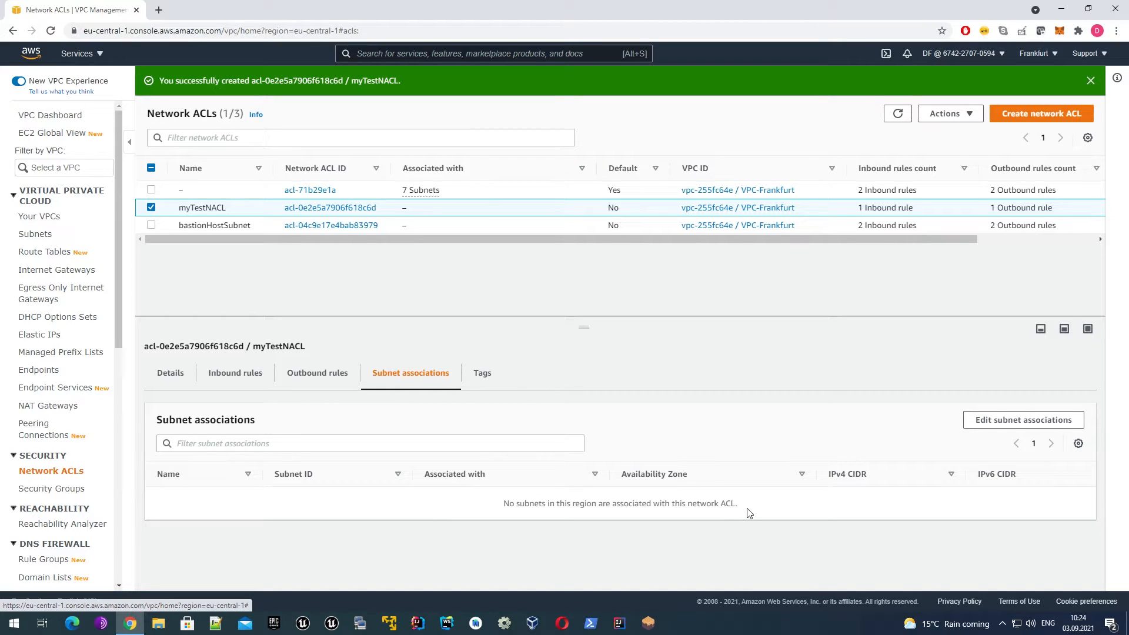
left_click(1012, 420)
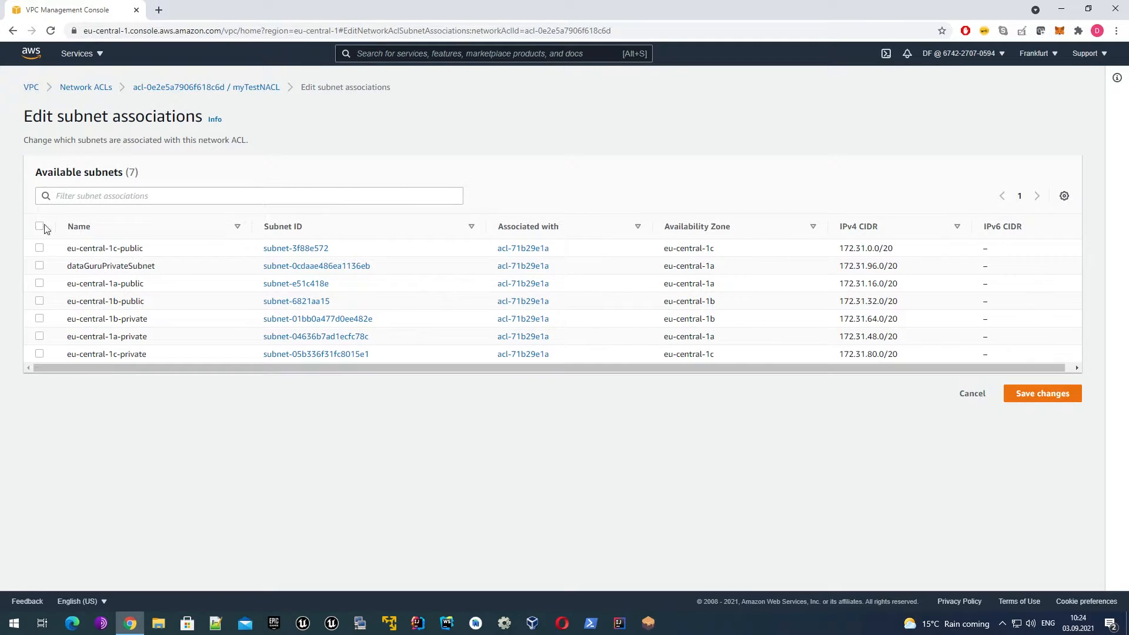
left_click(971, 393)
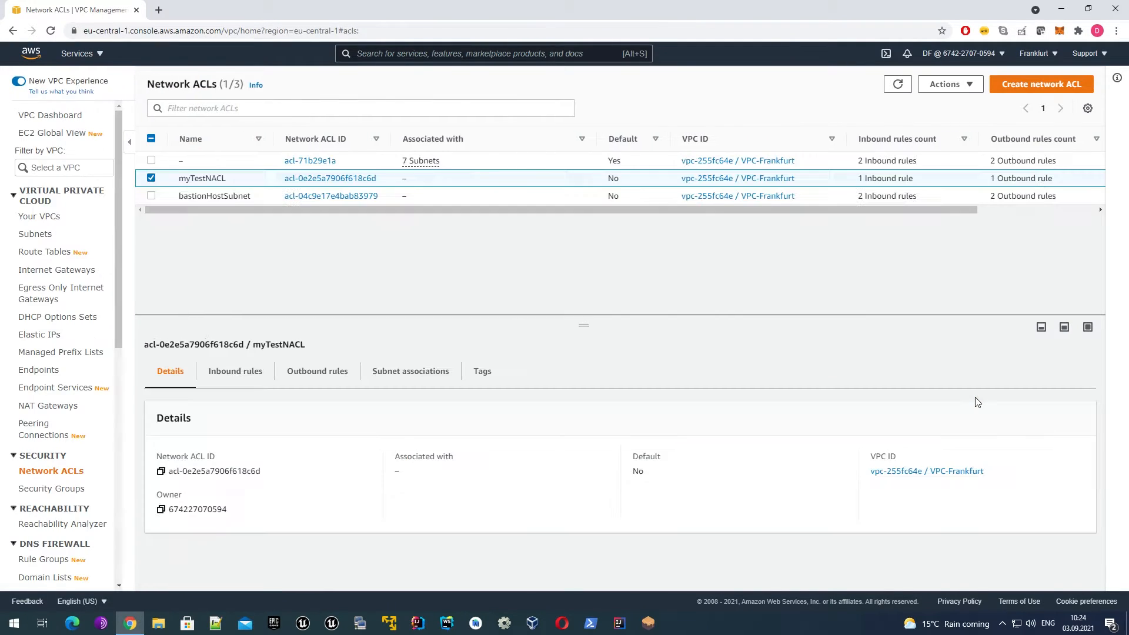
Enlarge the details area of myTestNACL and review its default inbound and outbound rules.
left_click_drag(583, 325, 579, 234)
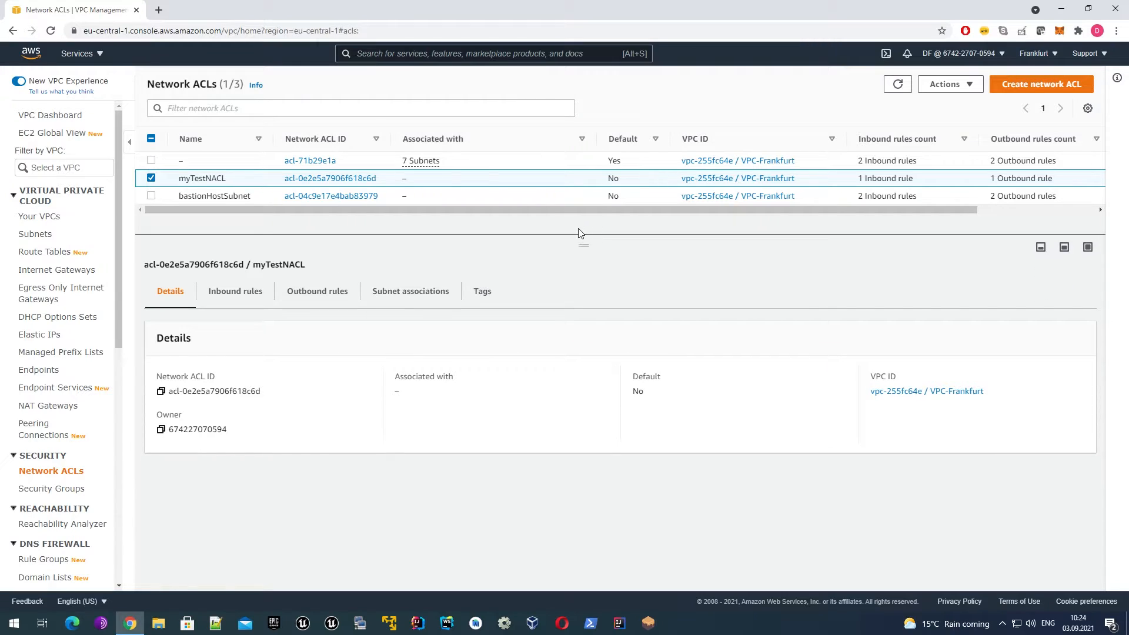
left_click(236, 292)
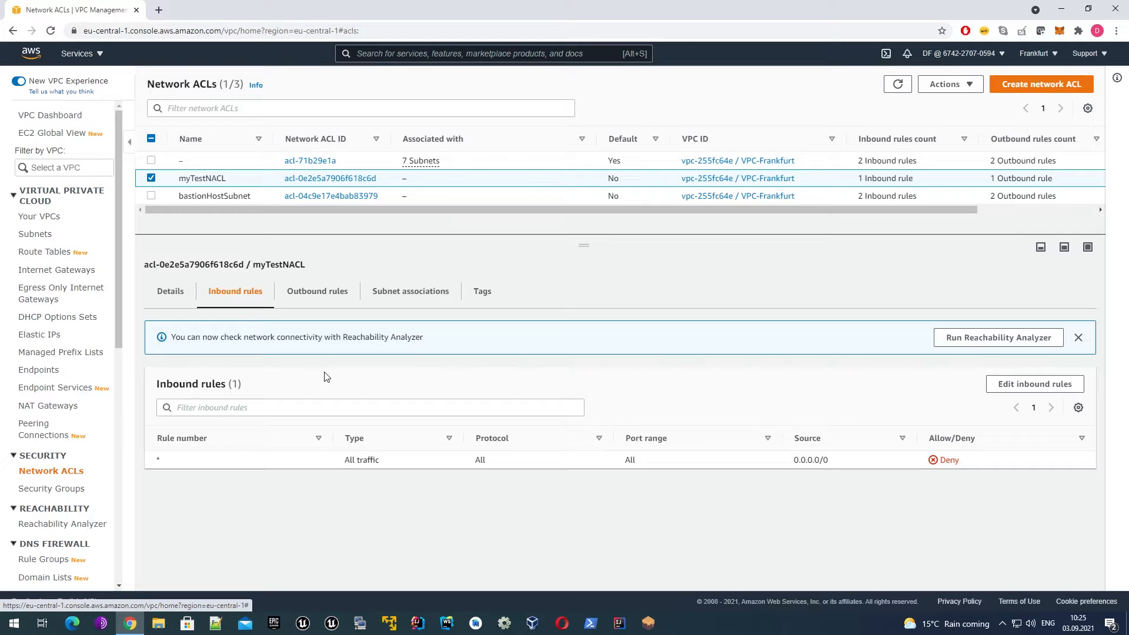
left_click(317, 294)
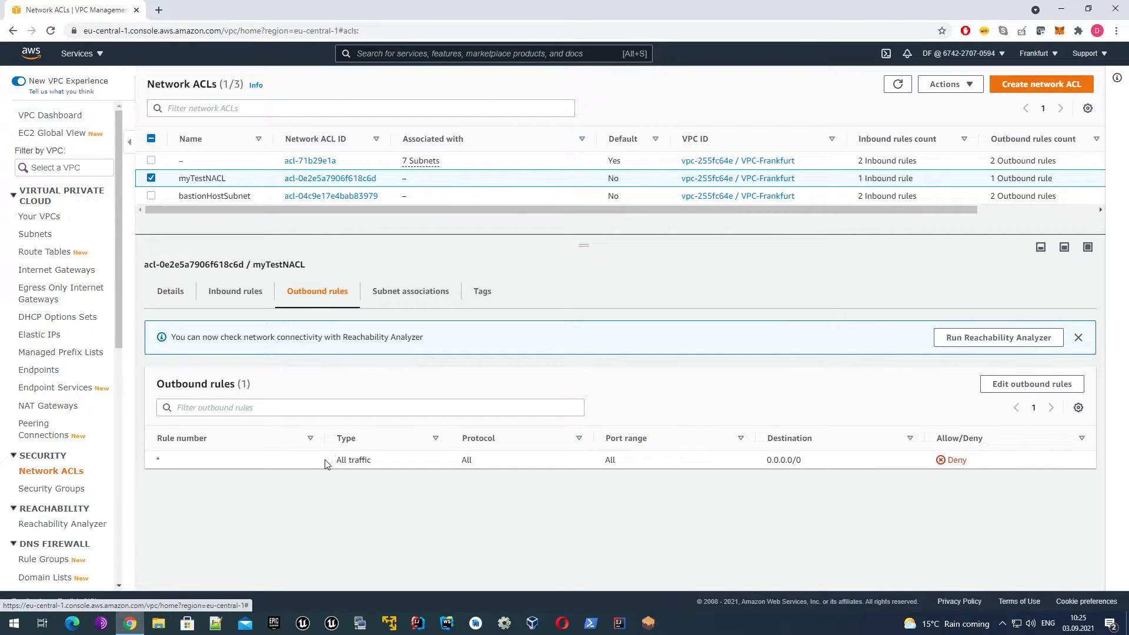
left_click(240, 293)
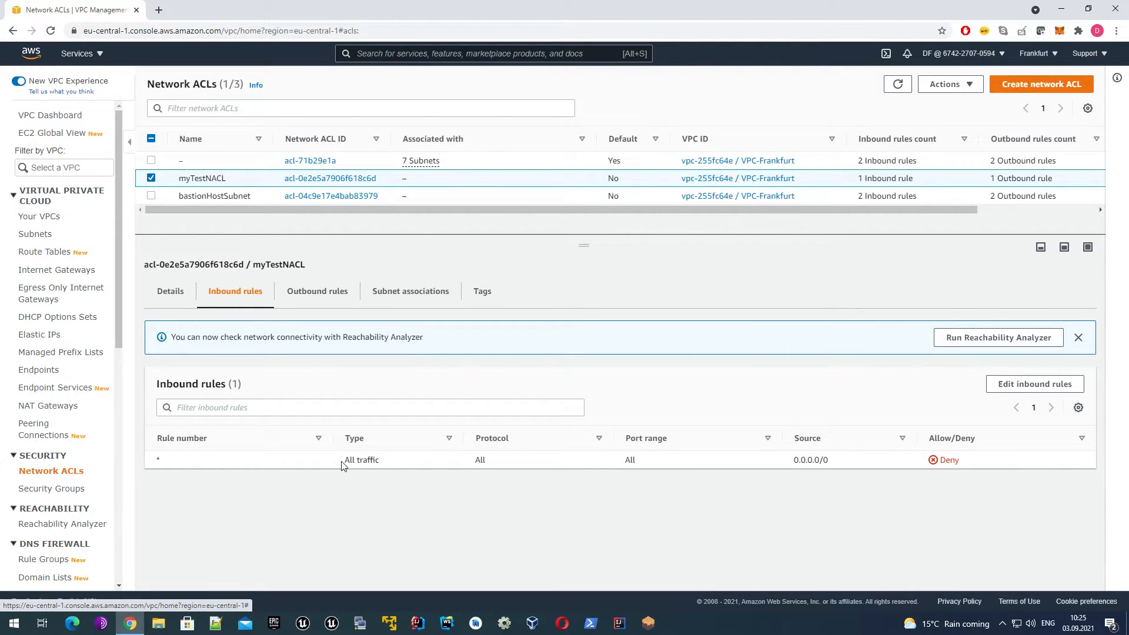
double_click(947, 460)
left_click(917, 497)
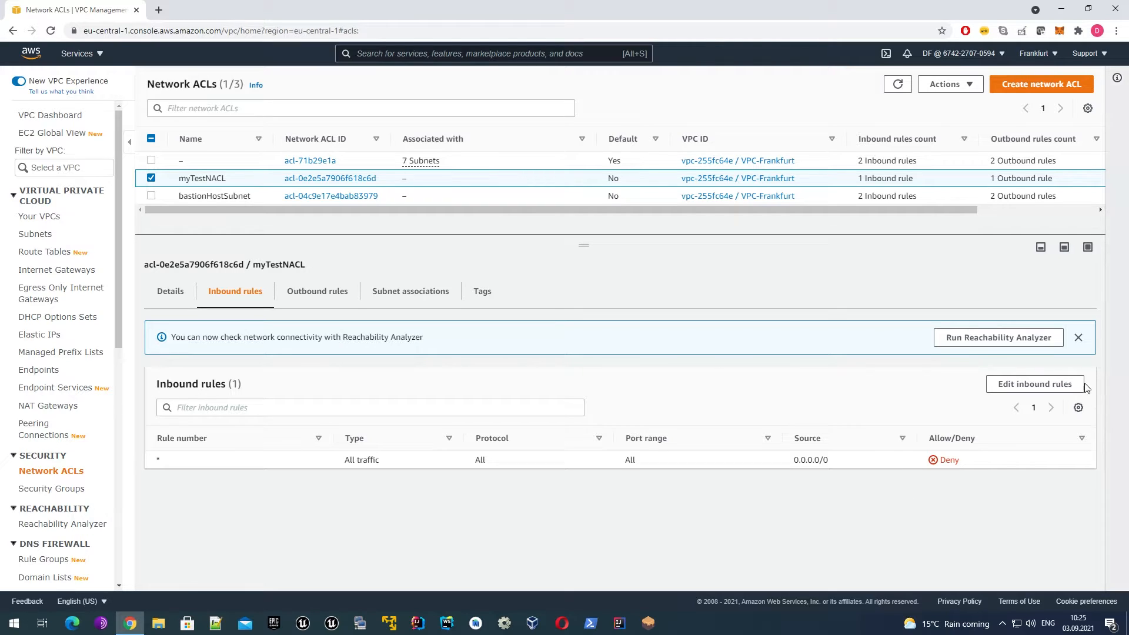
Add a new inbound rule to myTestNACL and give it rule number 10.
left_click(1041, 390)
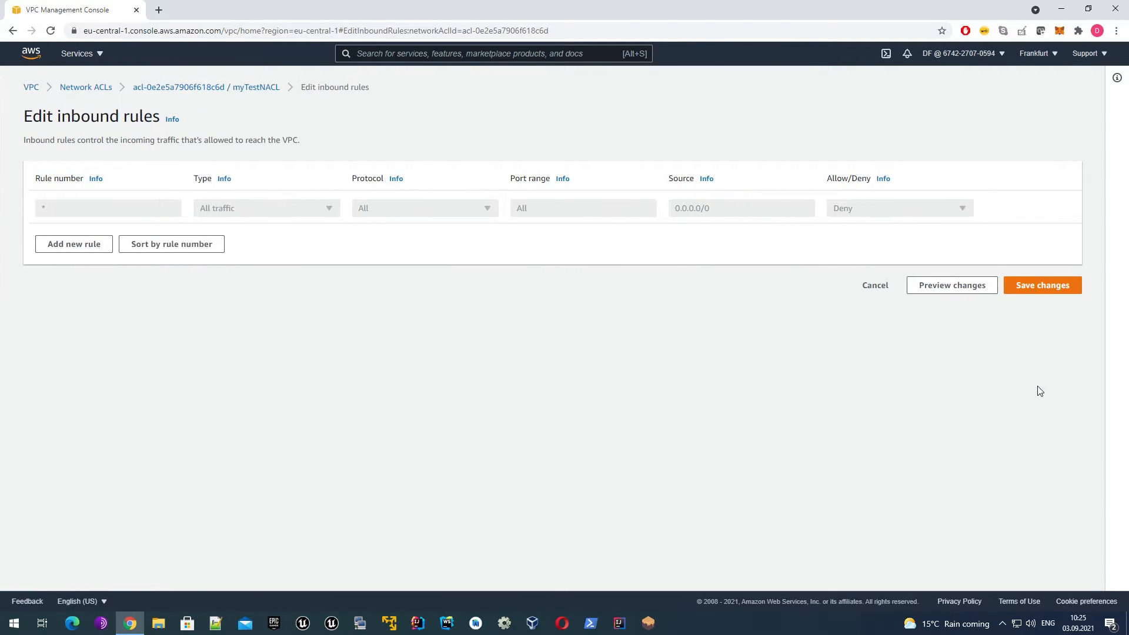
left_click(78, 247)
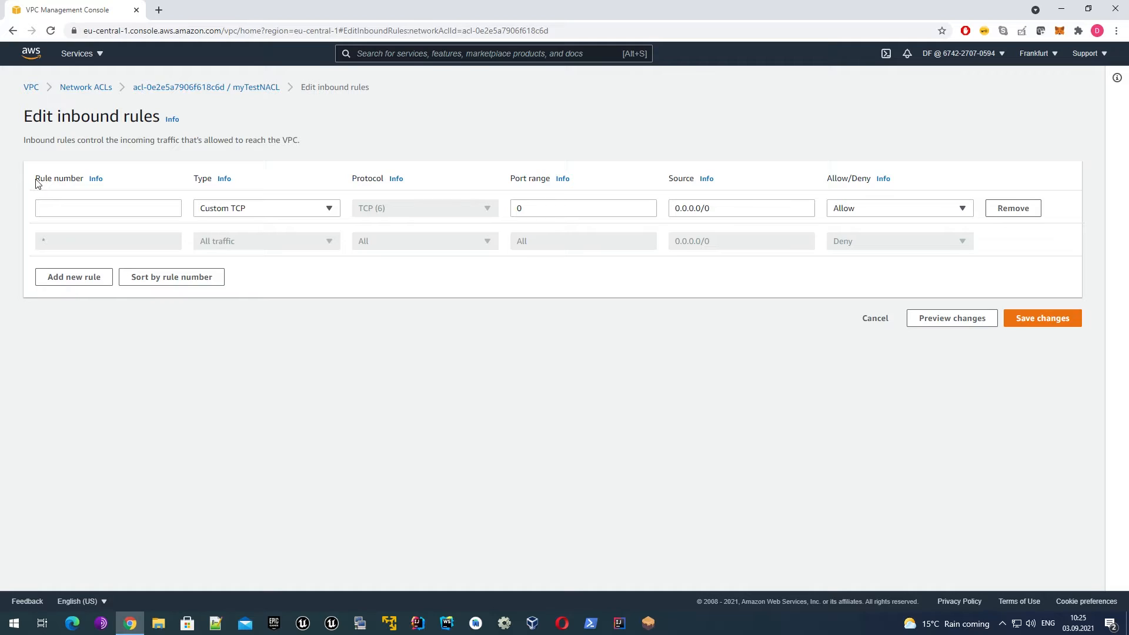
left_click_drag(35, 181, 86, 183)
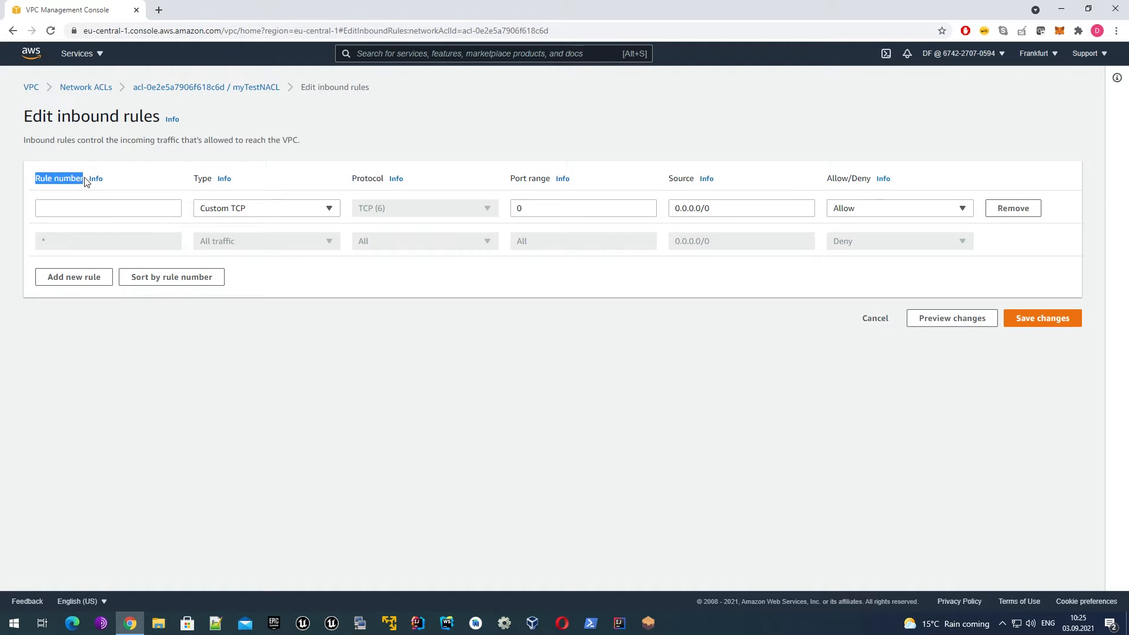
left_click(121, 179)
double_click(57, 245)
left_click(816, 251)
left_click(154, 215)
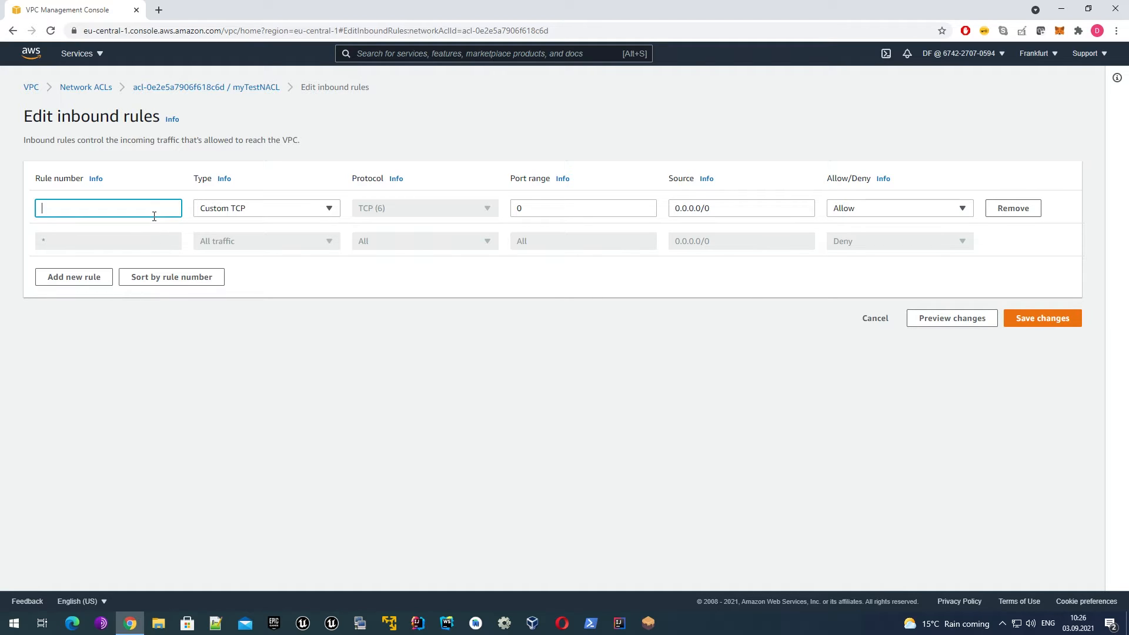
type("10")
Set inbound rule 10 to type SSH (22), keep source 0.0.0.0/0 and Allow, and save the changes.
left_click(305, 213)
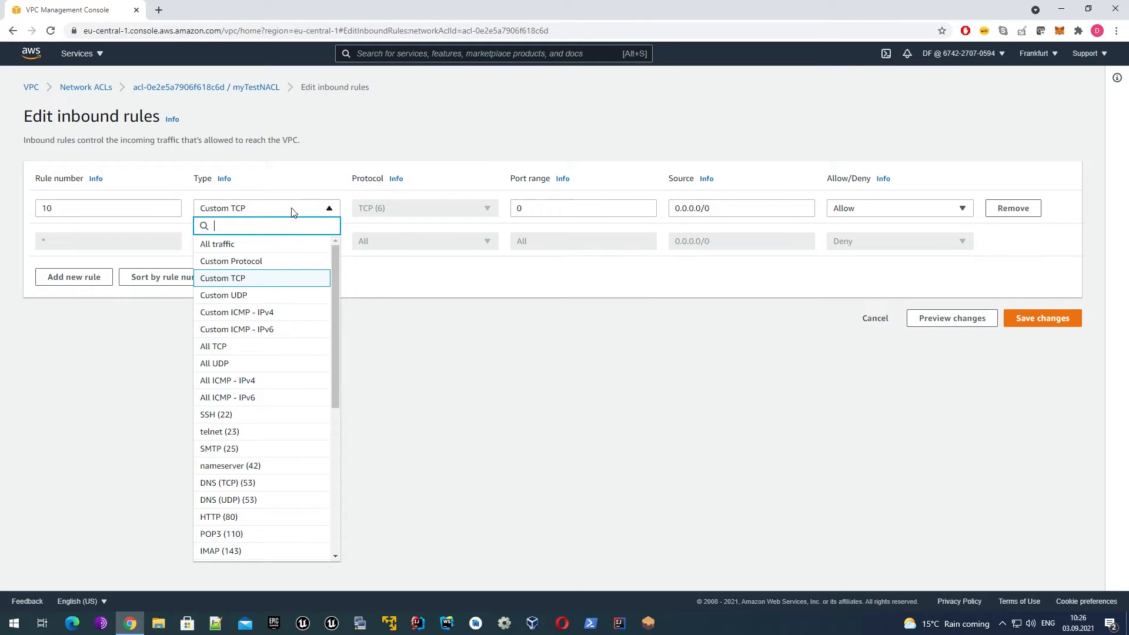
left_click(258, 415)
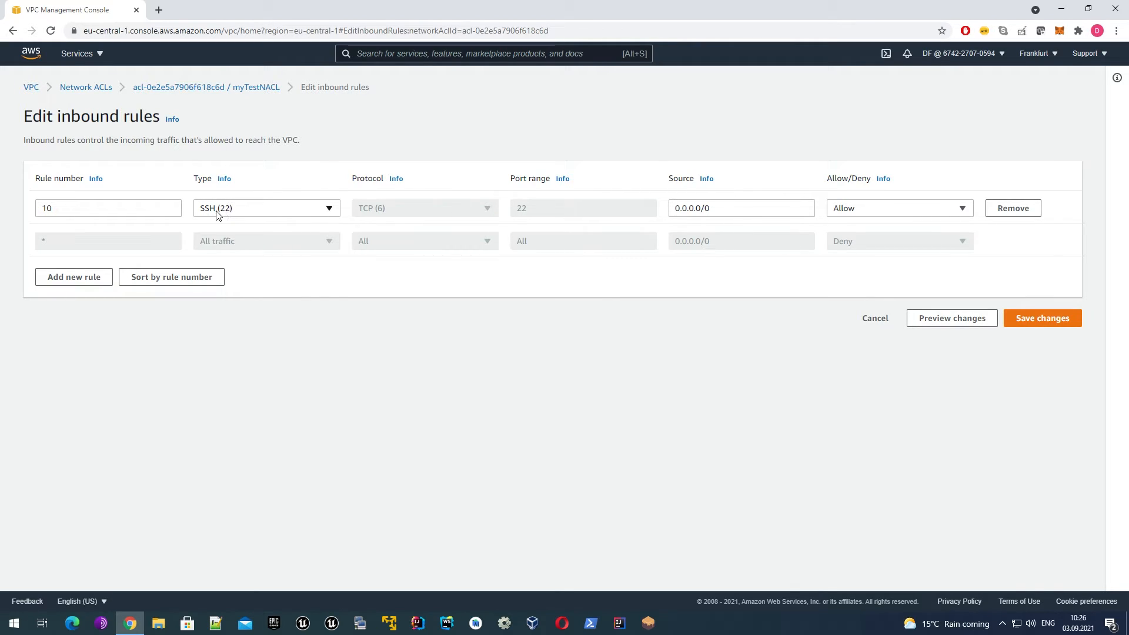
left_click(766, 220)
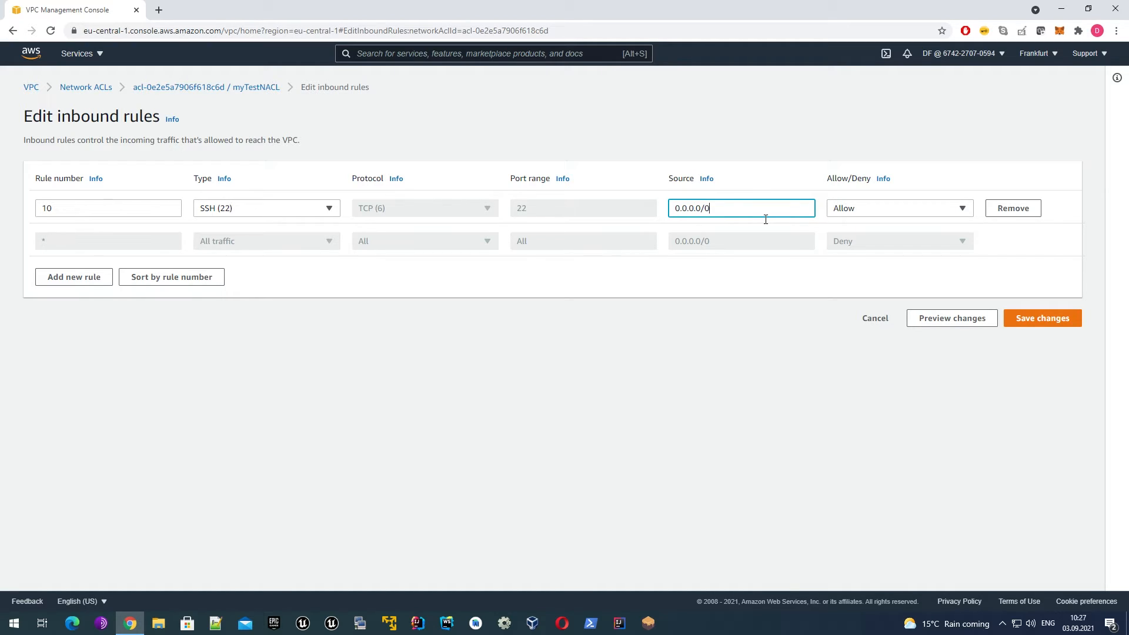
left_click(851, 211)
left_click(851, 210)
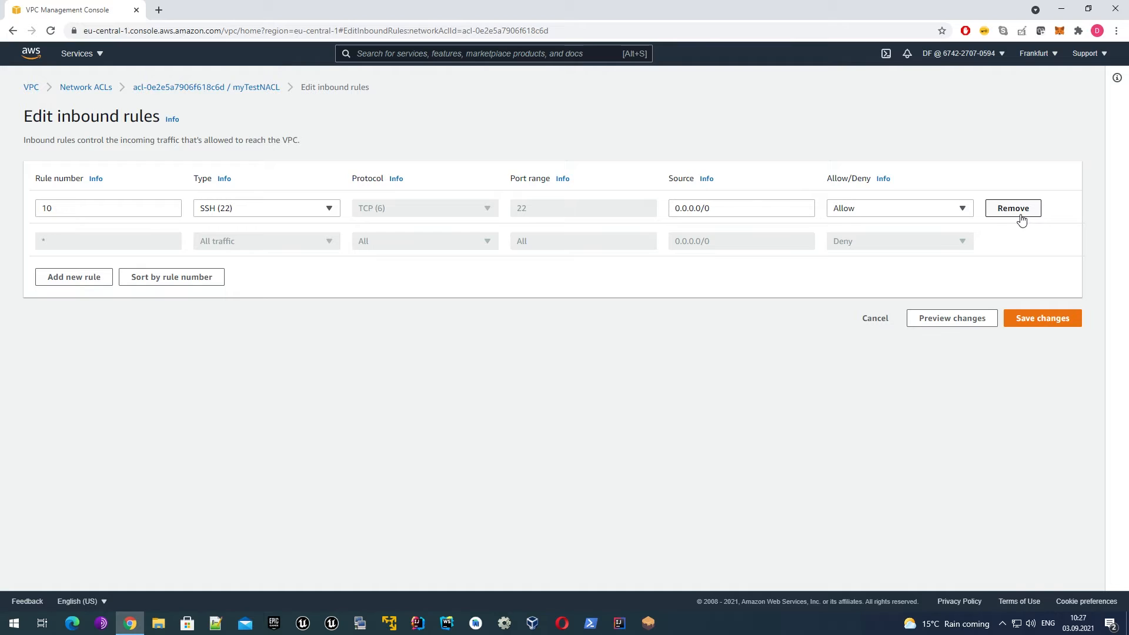
left_click(1042, 323)
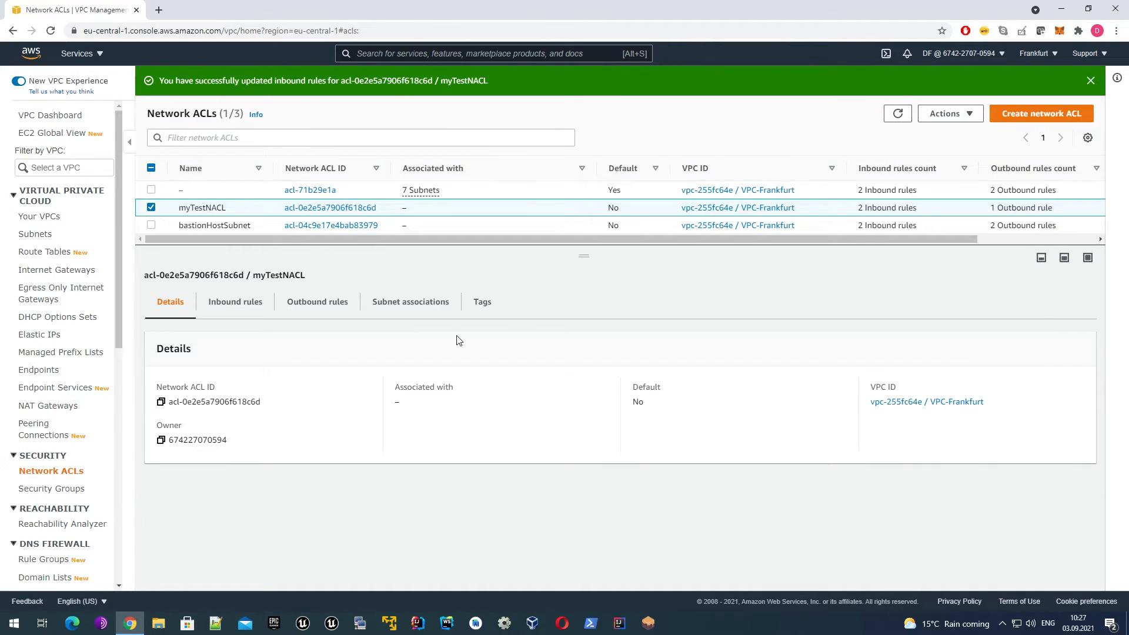
Examine the inbound rules of myTestNACL, focusing on the SSH (22) rule.
left_click(238, 304)
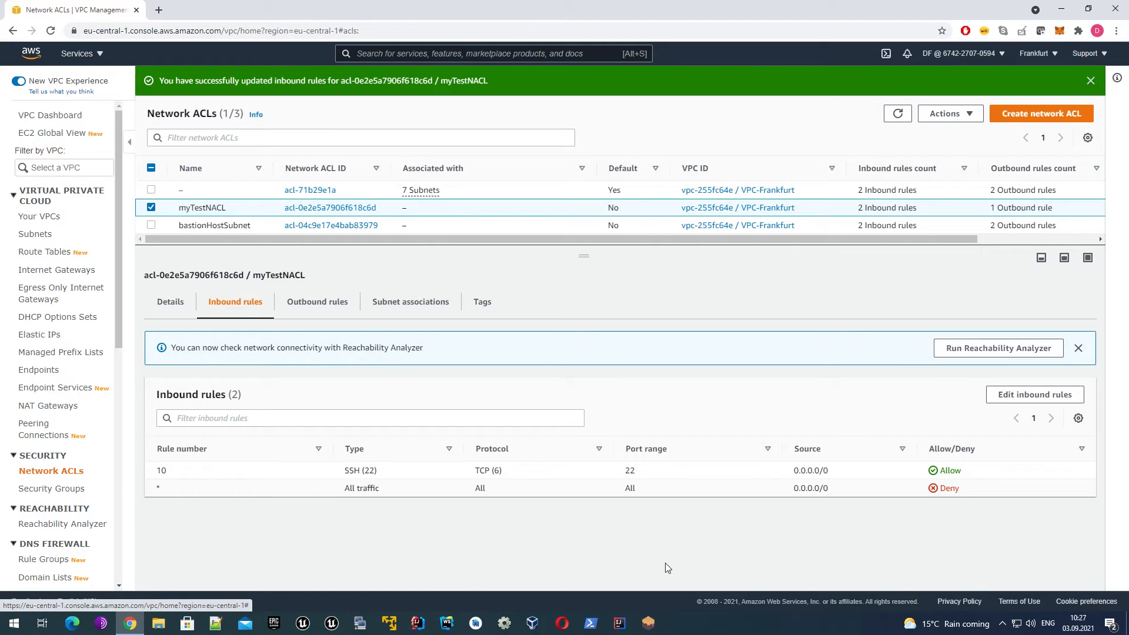
left_click_drag(344, 472, 378, 472)
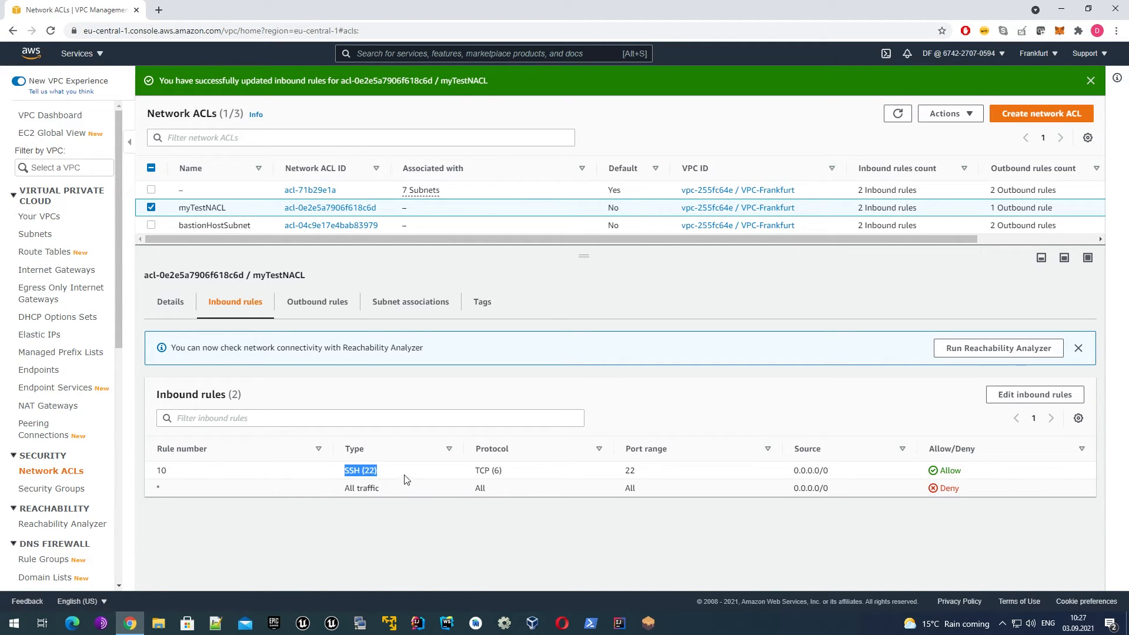
left_click(670, 547)
left_click_drag(345, 472, 383, 474)
left_click(450, 521)
left_click_drag(345, 476, 427, 541)
left_click(428, 541)
Add outbound rule 10 of type SSH (22) to myTestNACL, allowing destination 0.0.0.0/0, and save the changes.
left_click(336, 312)
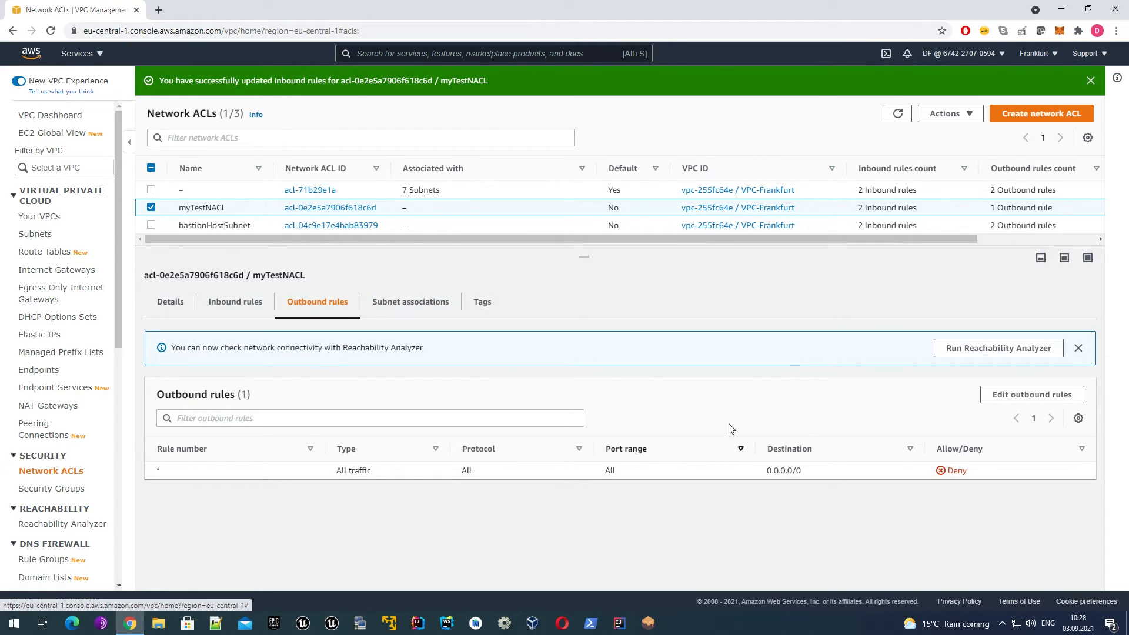
left_click(999, 398)
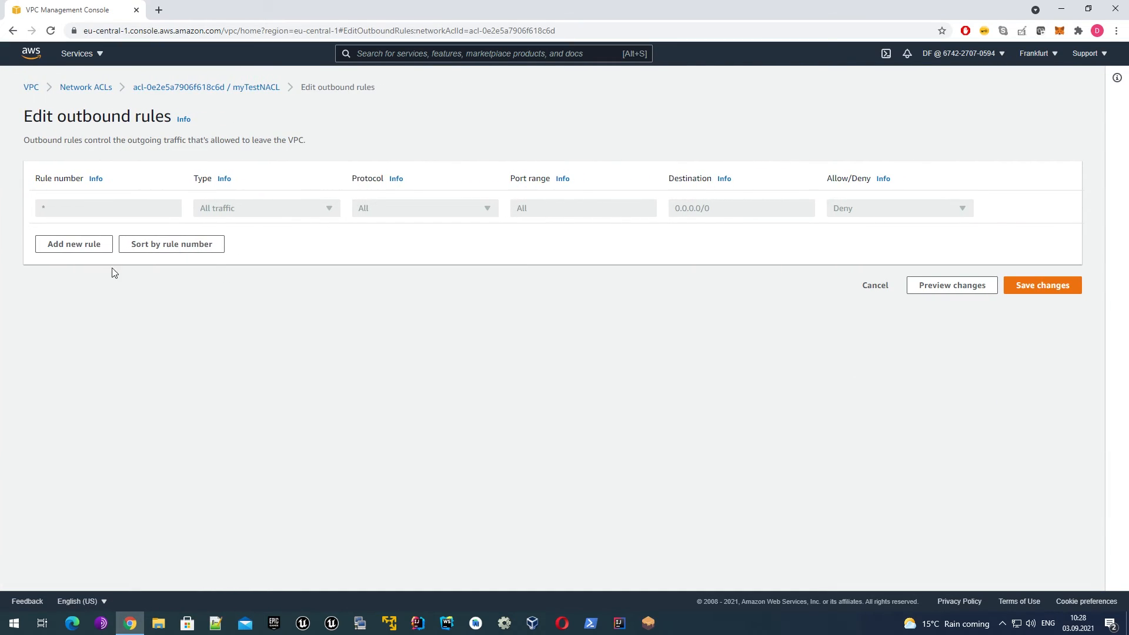
left_click(75, 243)
left_click(96, 211)
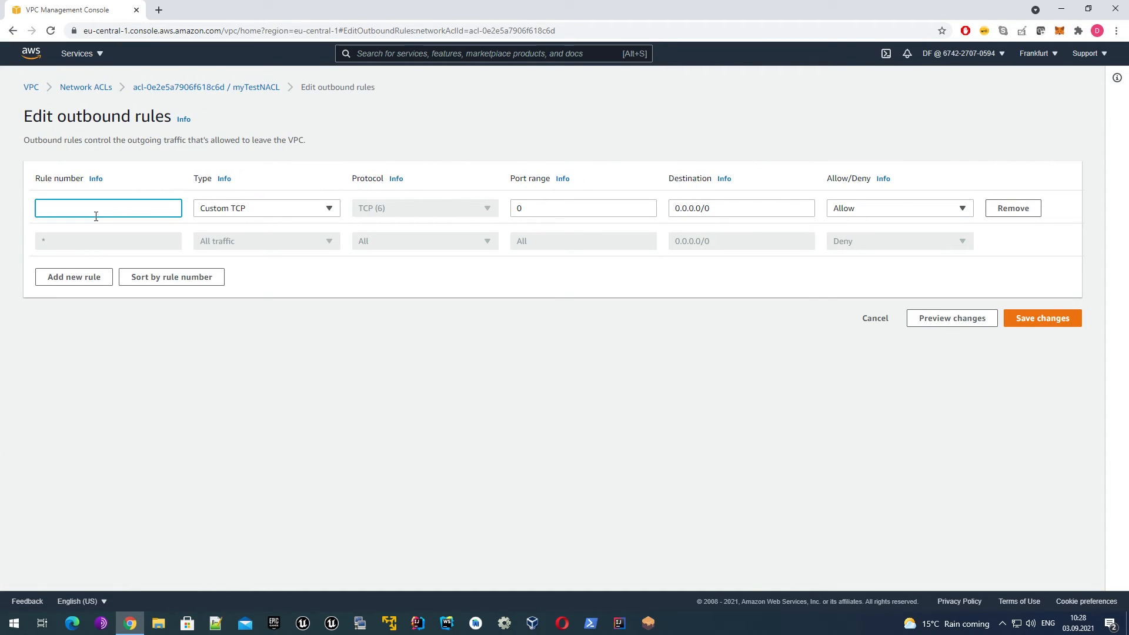
type("10")
left_click(262, 212)
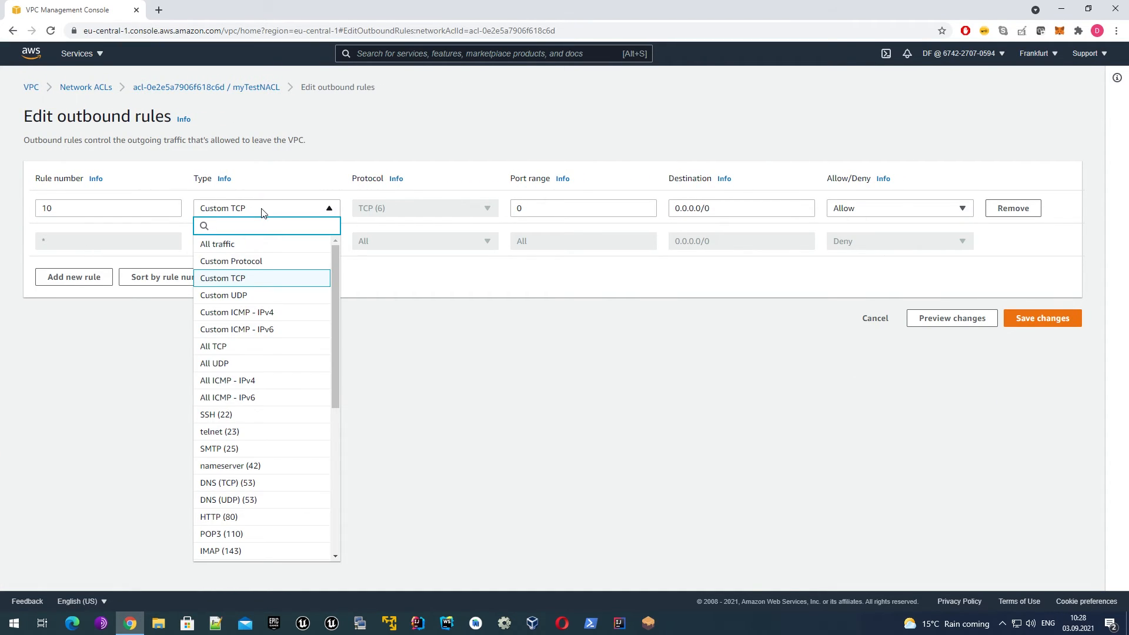
left_click(259, 415)
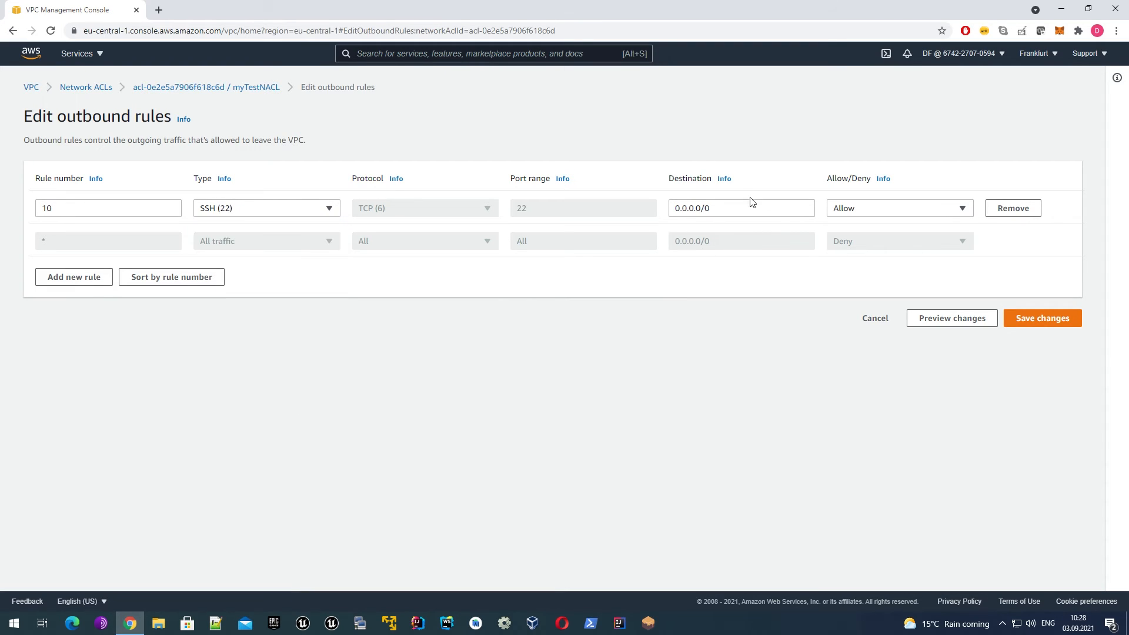
left_click(1044, 321)
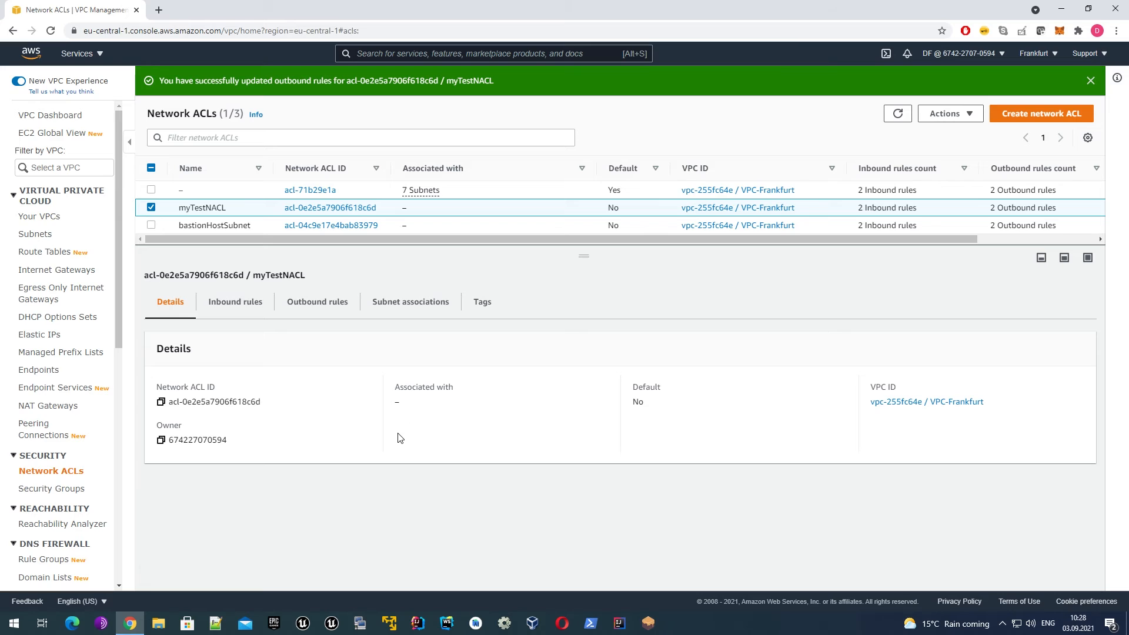
Check the saved rules of myTestNACL, beginning with the inbound ones.
left_click(236, 302)
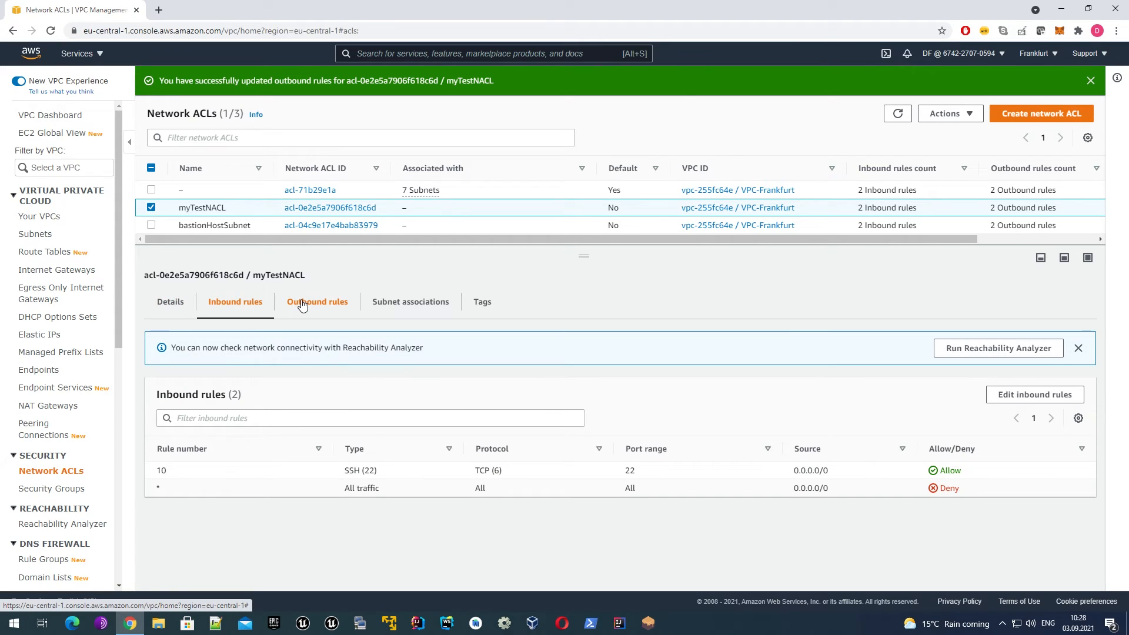